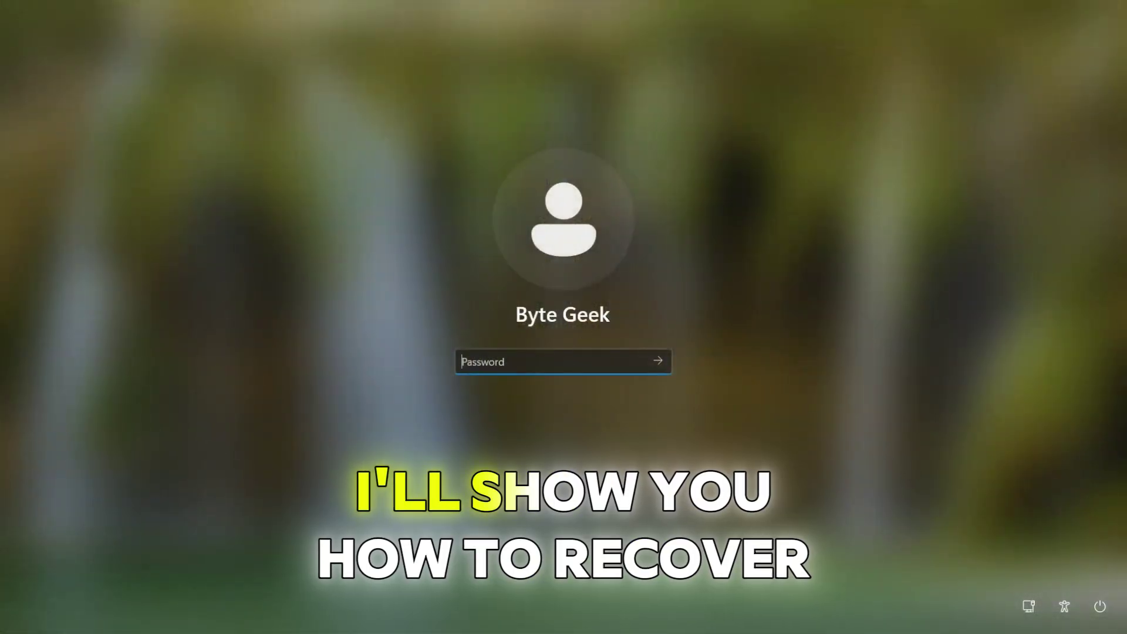
Try twice to sign in to the locked Windows account by entering the account password
text(•••)
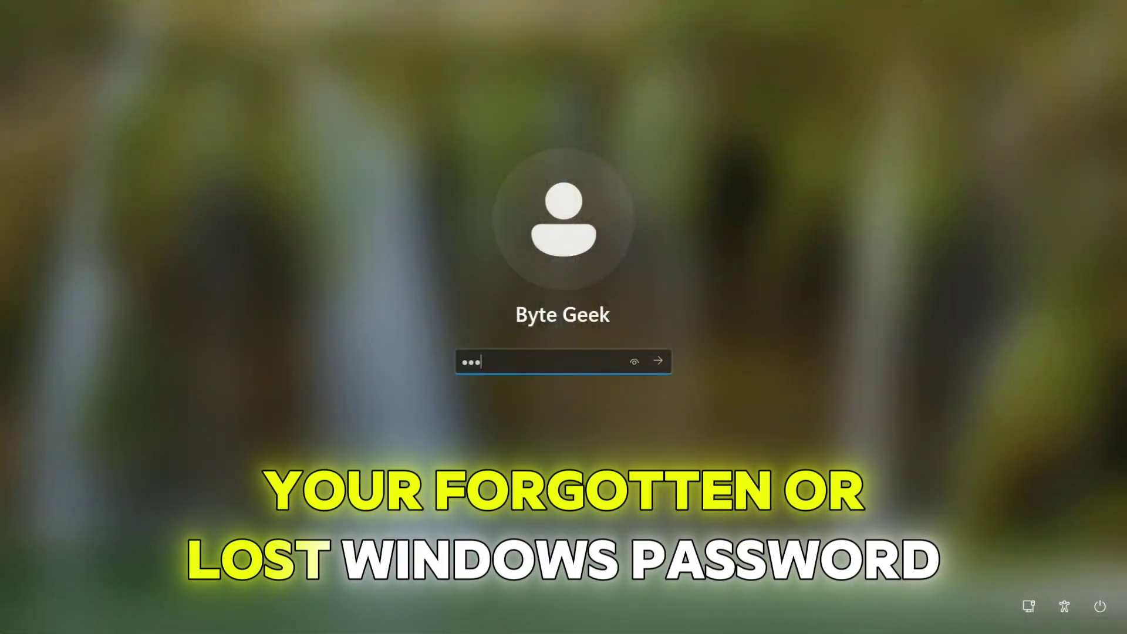
text(••)
key(Return)
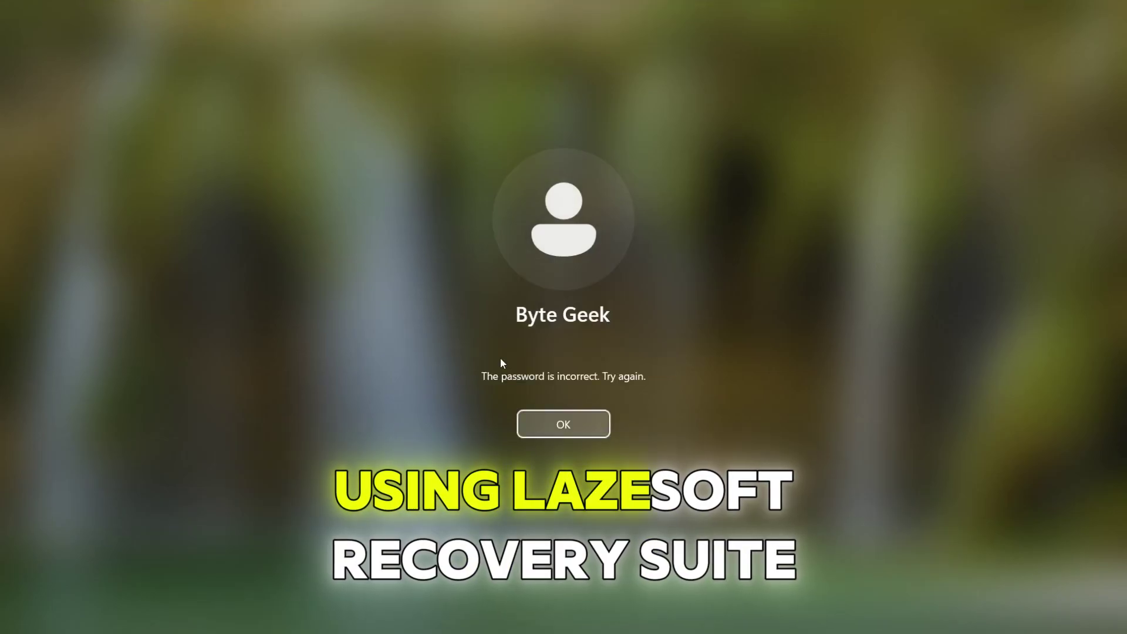
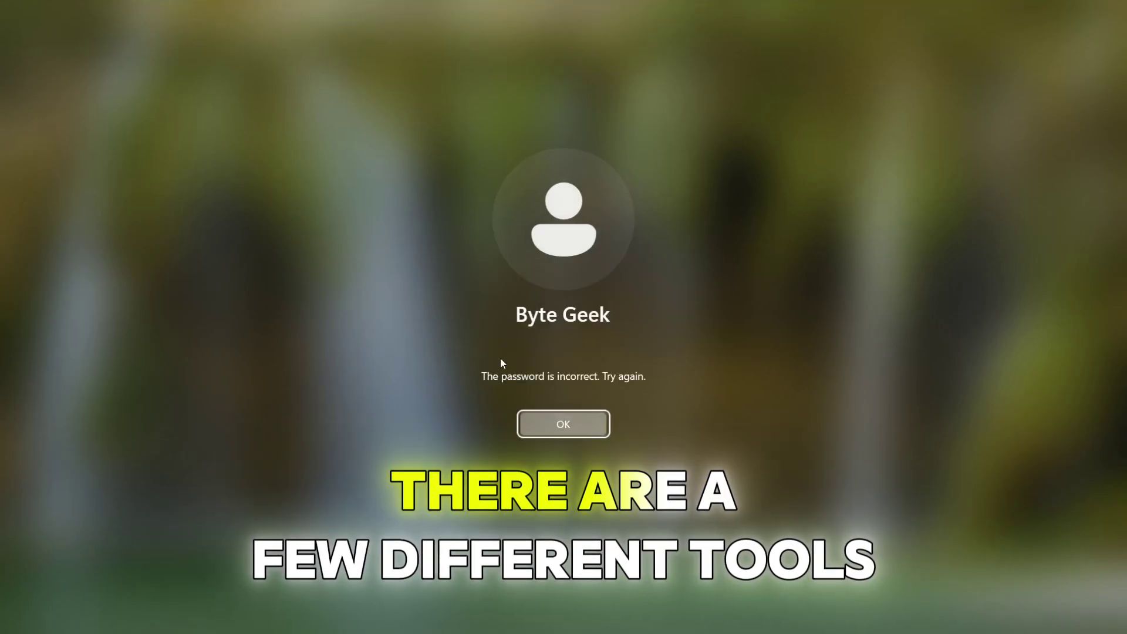
key(Return)
text(••••)
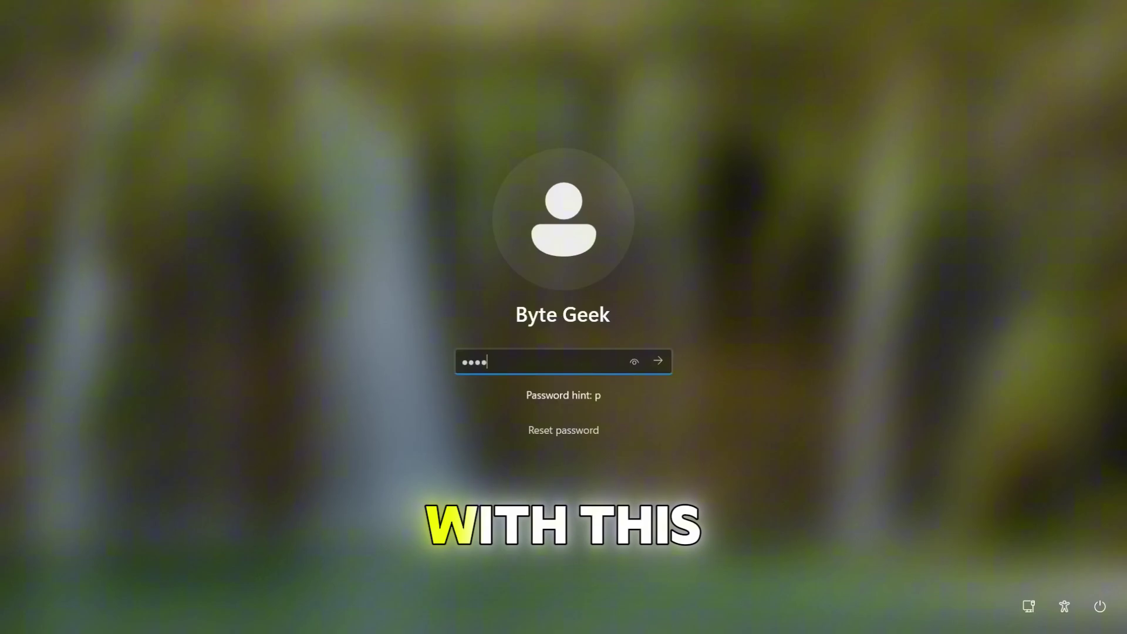
text(•)
key(Return)
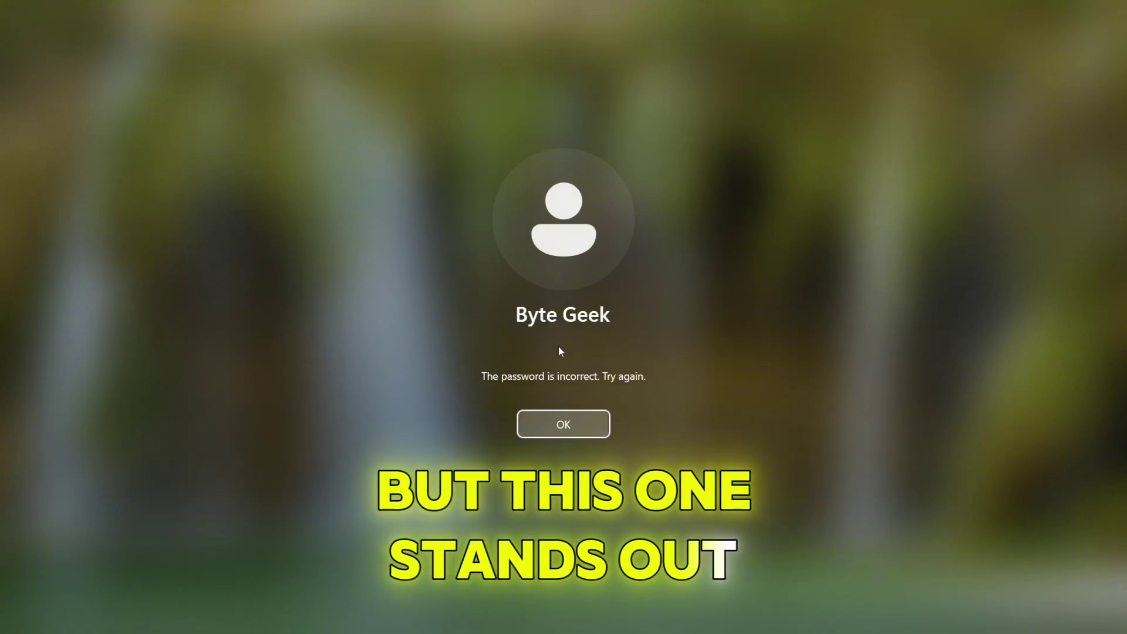
key(Return)
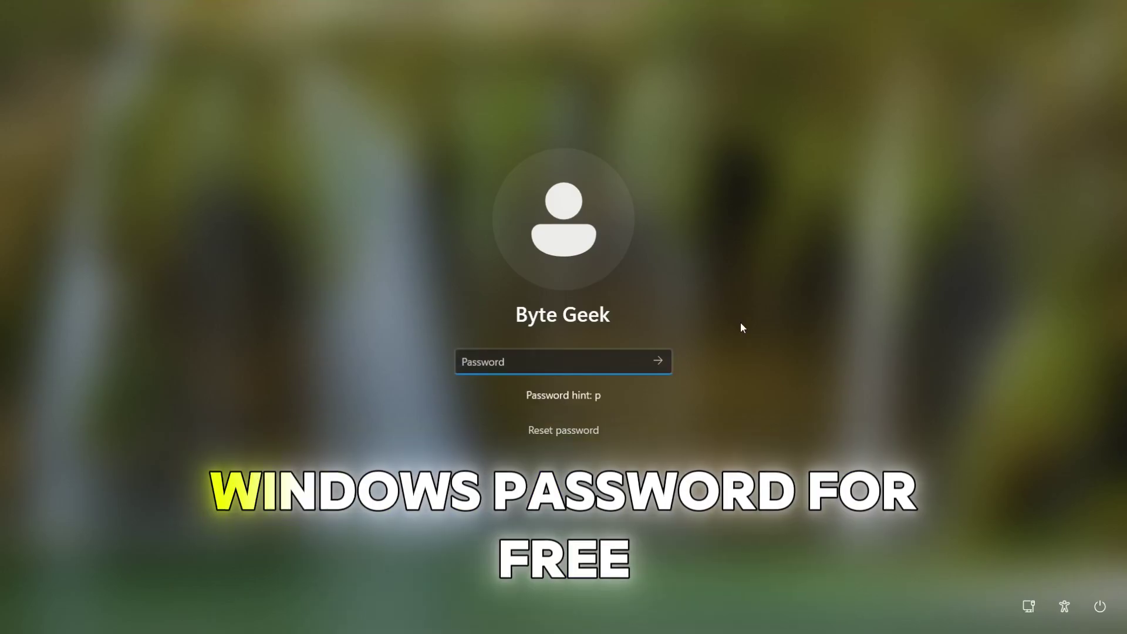
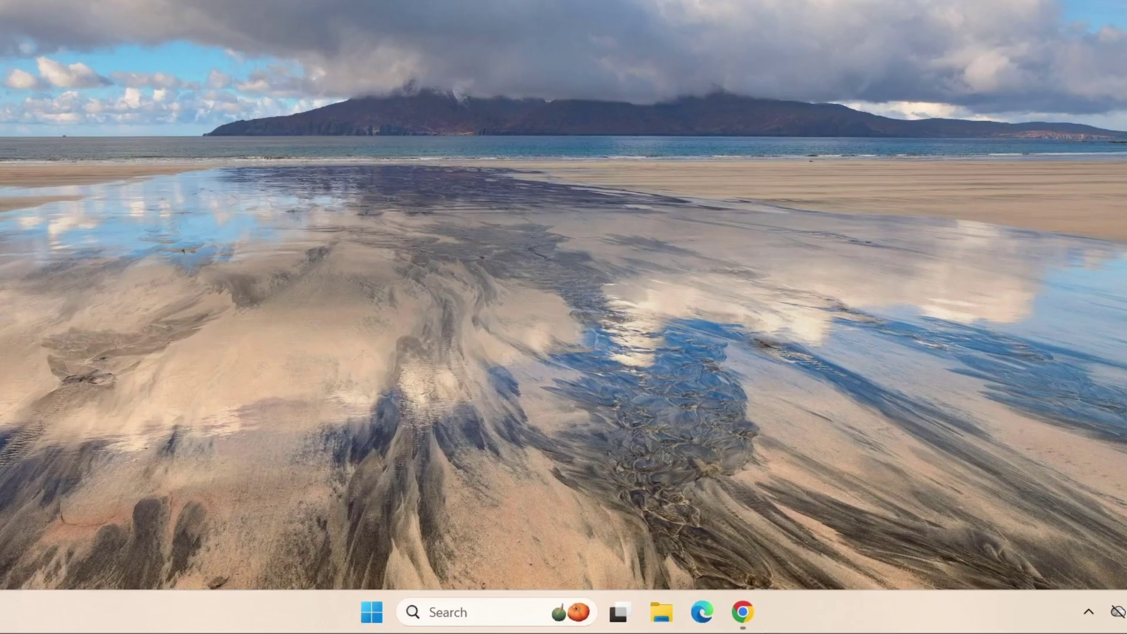
Search Google for "lazesoft" in Chrome and open the download page of the Lazesoft website
click(711, 617)
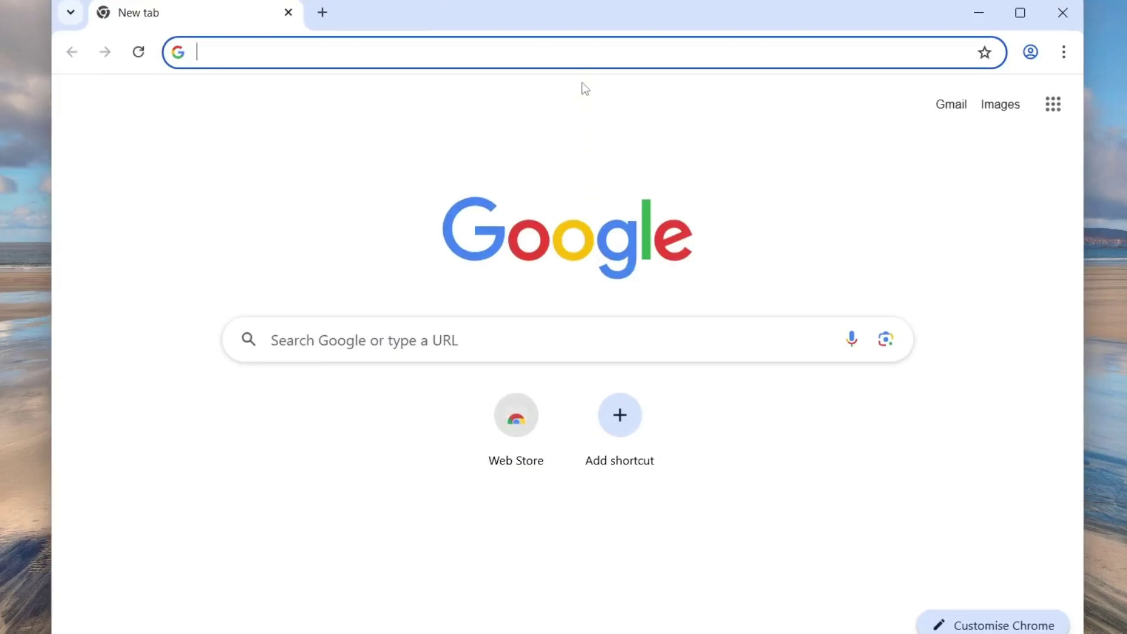
text(lazesoft)
key(Return)
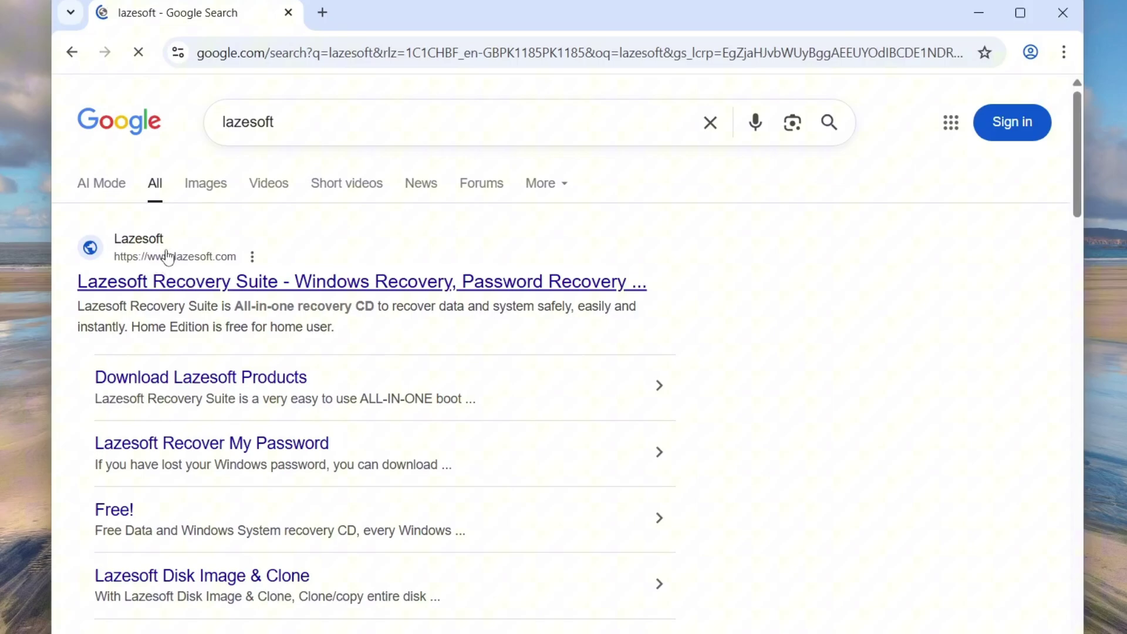
click(246, 283)
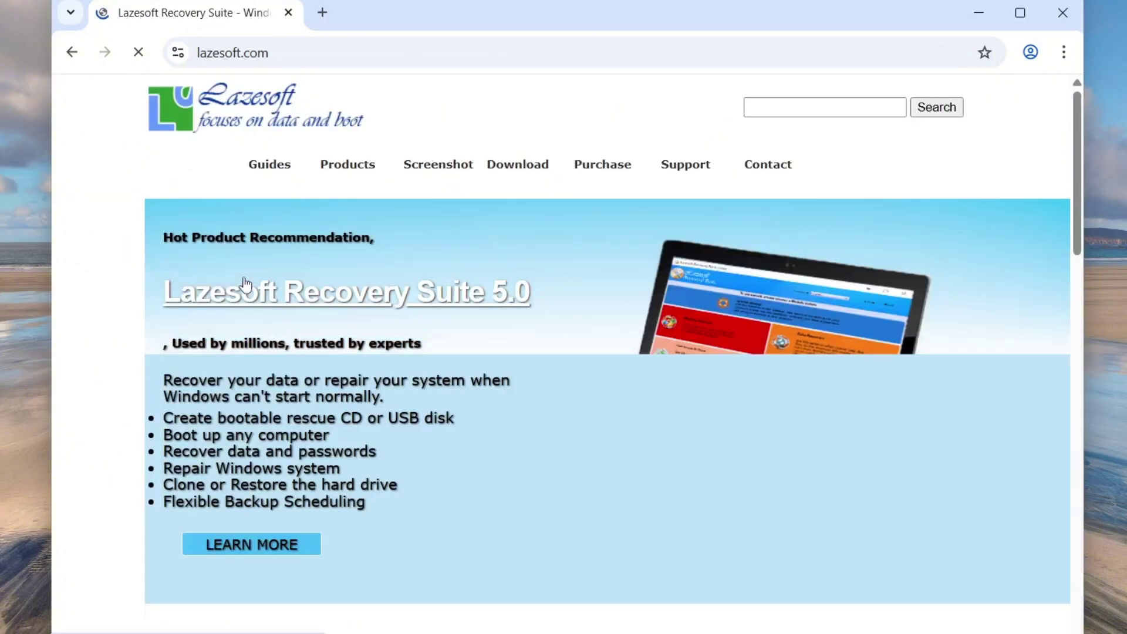
click(528, 166)
scroll(111, 251, down, 2)
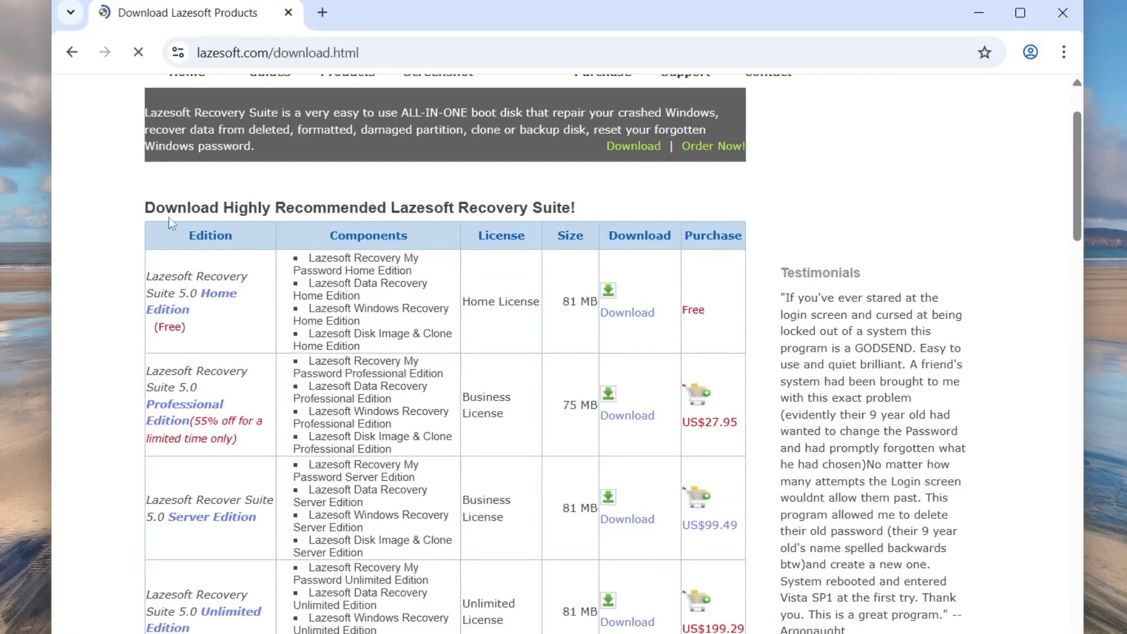
Download the free Lazesoft Recovery Suite 5.0 Home Edition and run the installer lsrshsetup.exe
drag(147, 271, 227, 318)
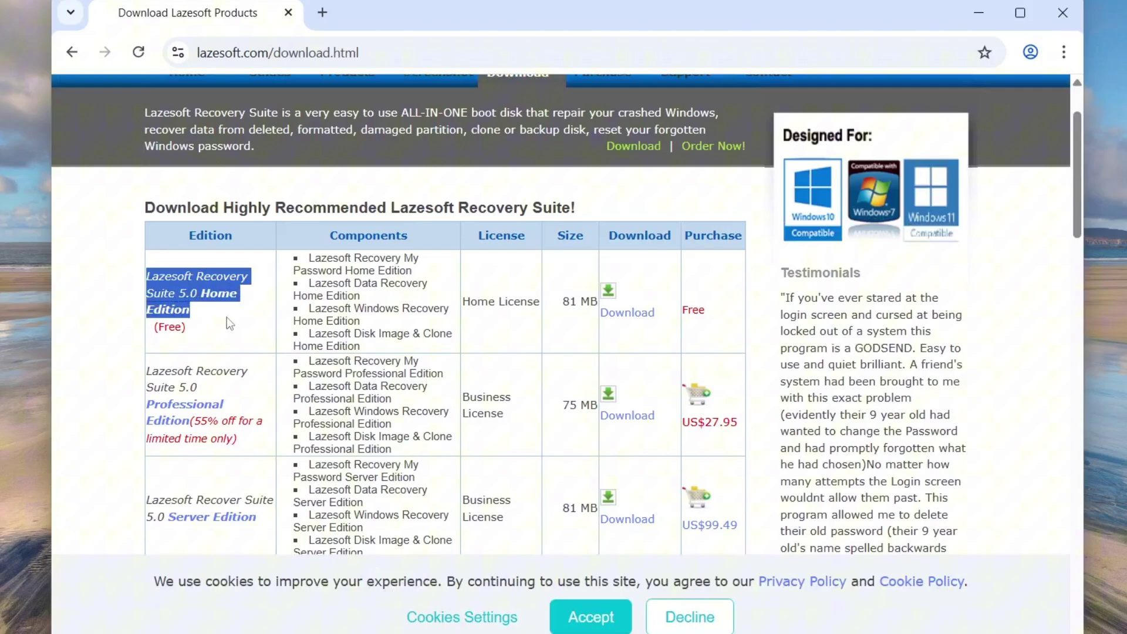
click(226, 317)
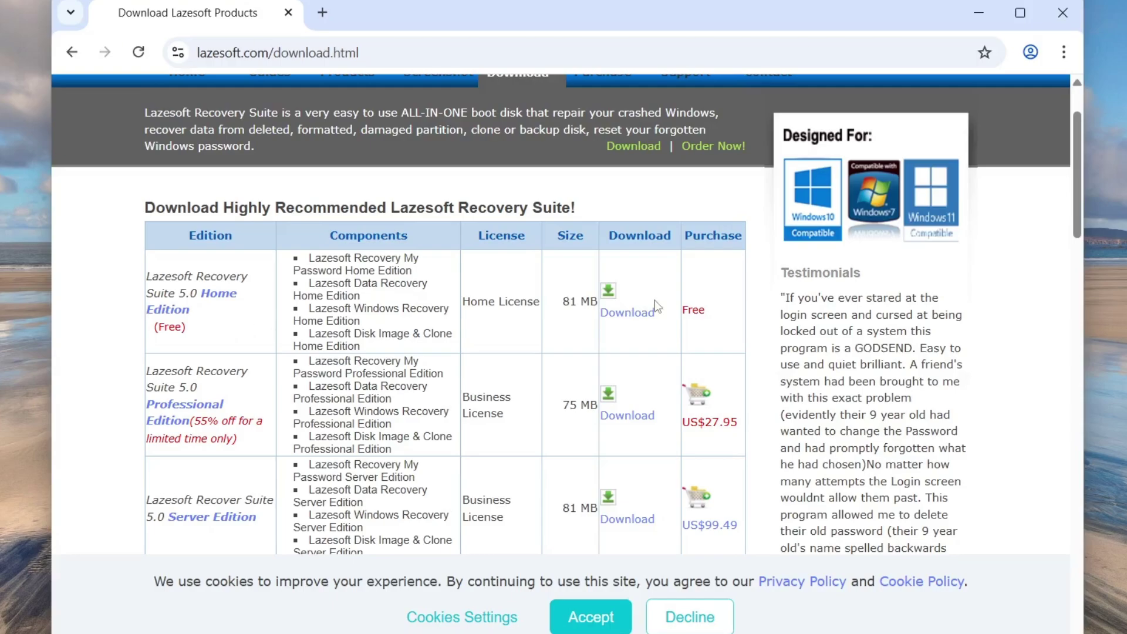
click(627, 312)
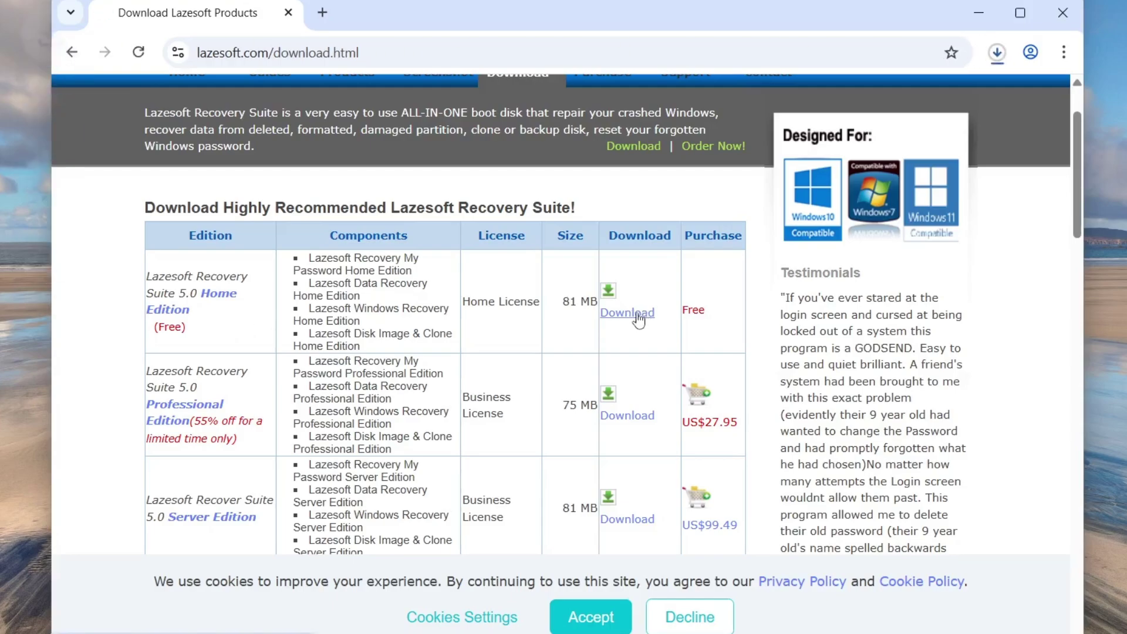
click(998, 53)
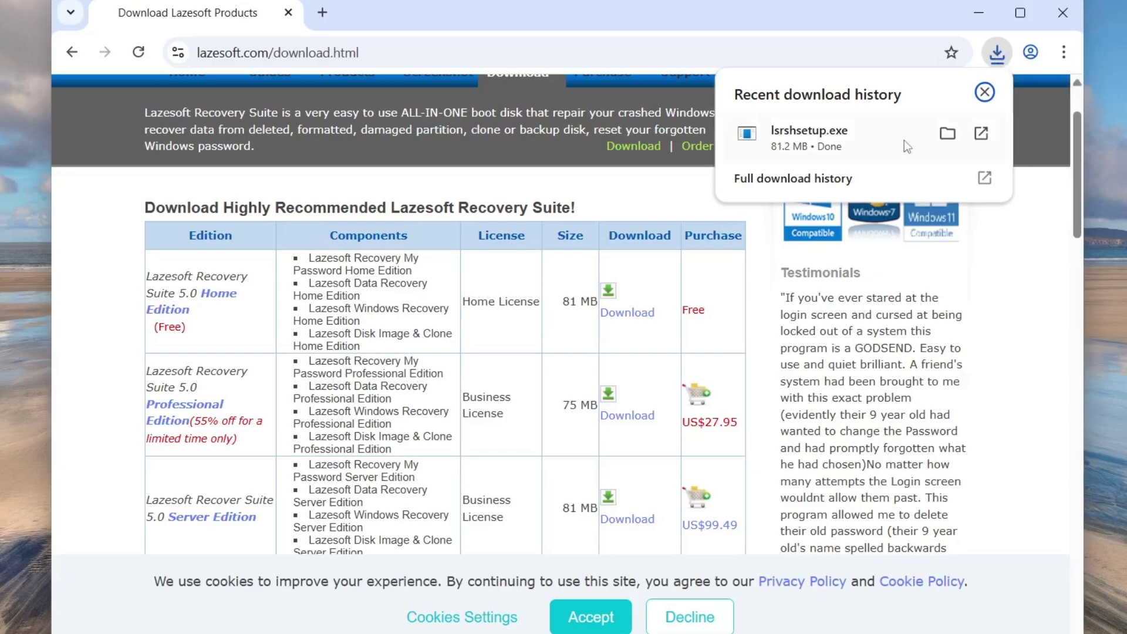
right_click(868, 135)
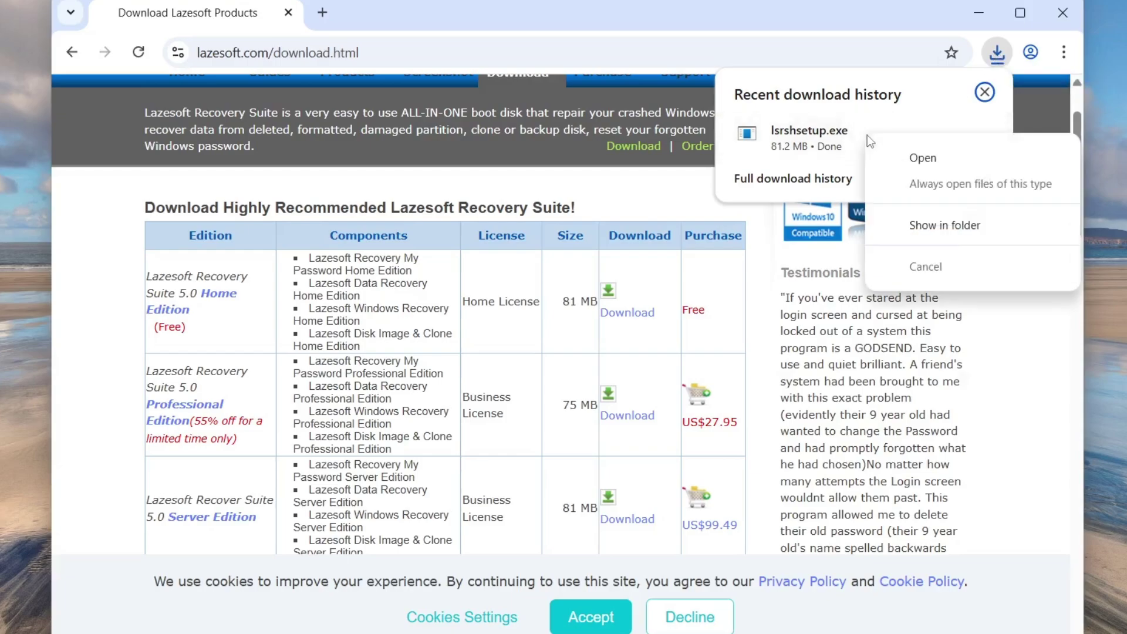
click(948, 159)
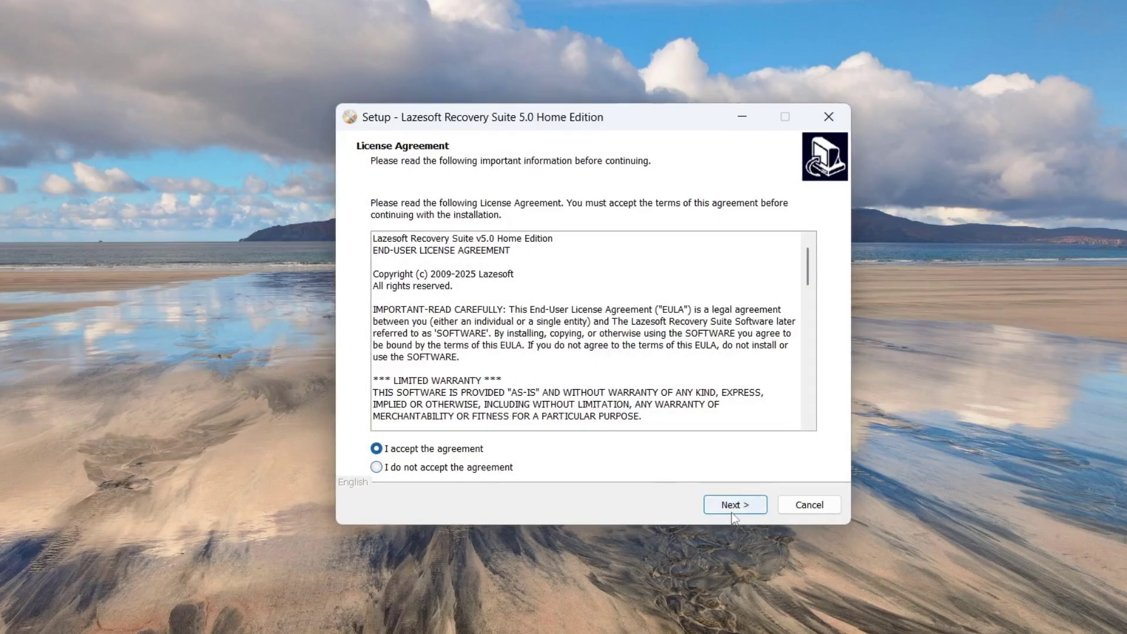
Accept the license agreement, install Lazesoft Recovery Suite 5.0 Home Edition with the default settings, and launch it
click(731, 513)
click(731, 512)
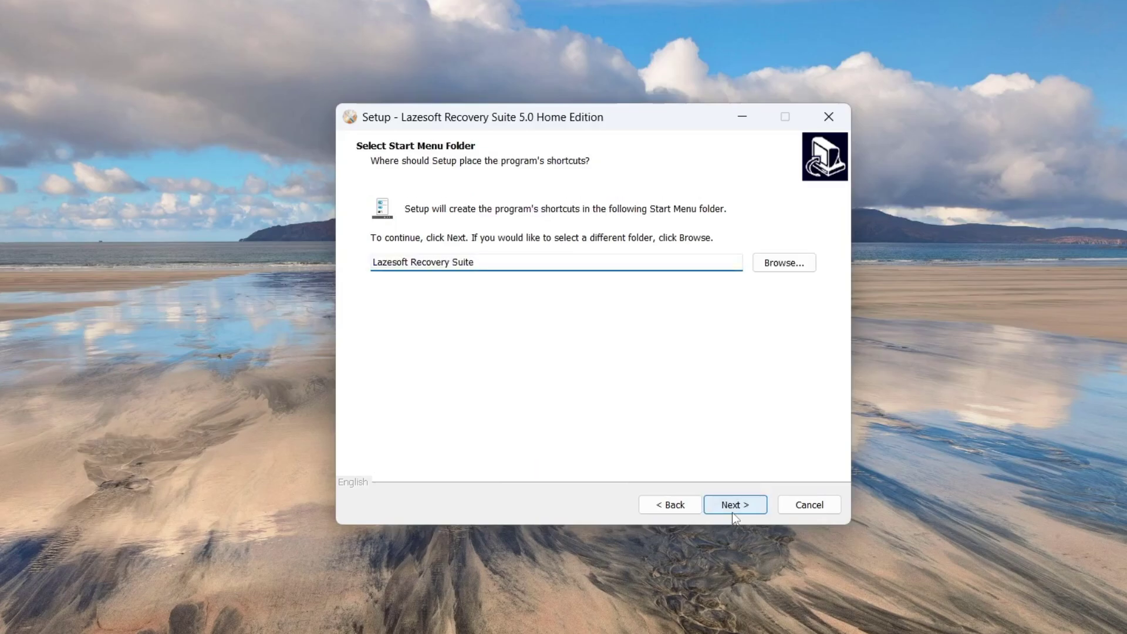
click(732, 513)
click(731, 513)
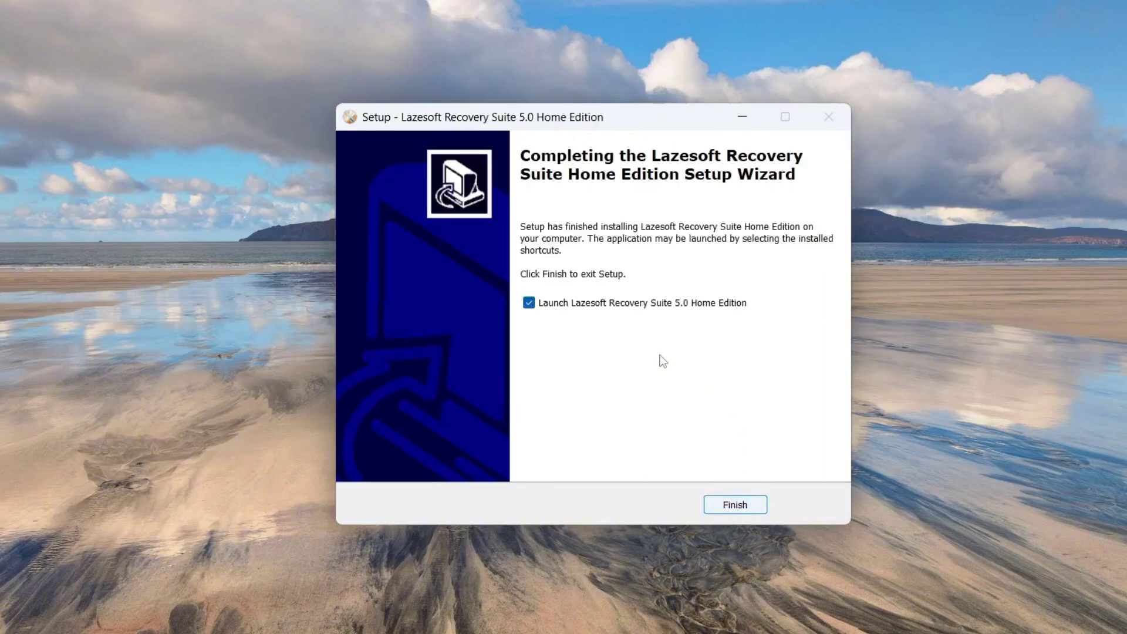
click(735, 505)
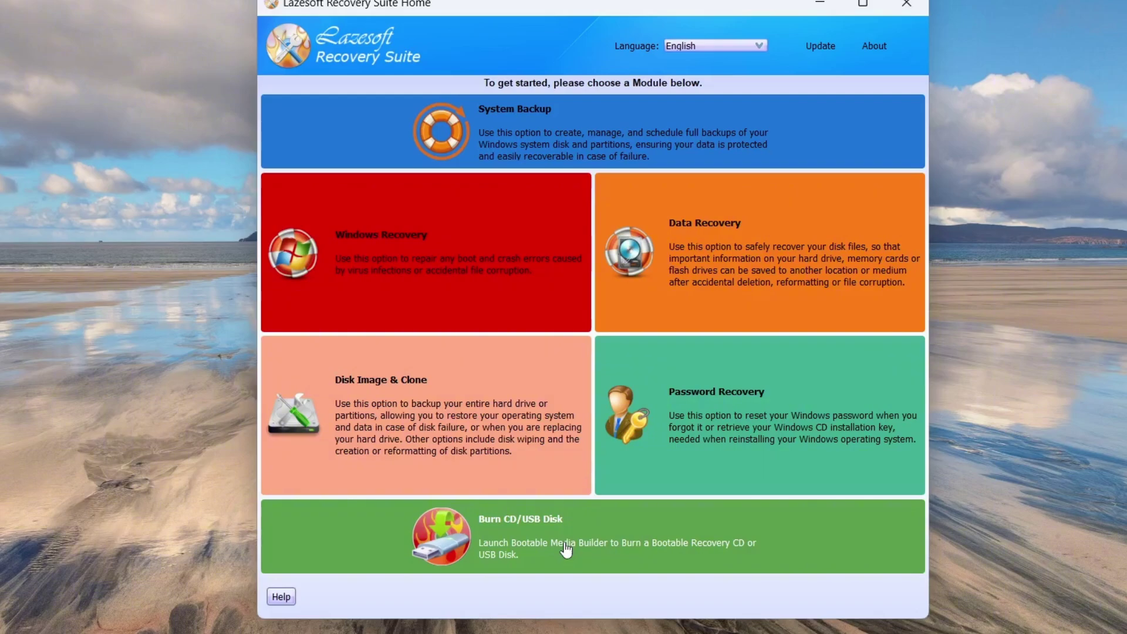
Start building a bootable recovery disk with Windows 11 as the target computer's Windows version
click(566, 550)
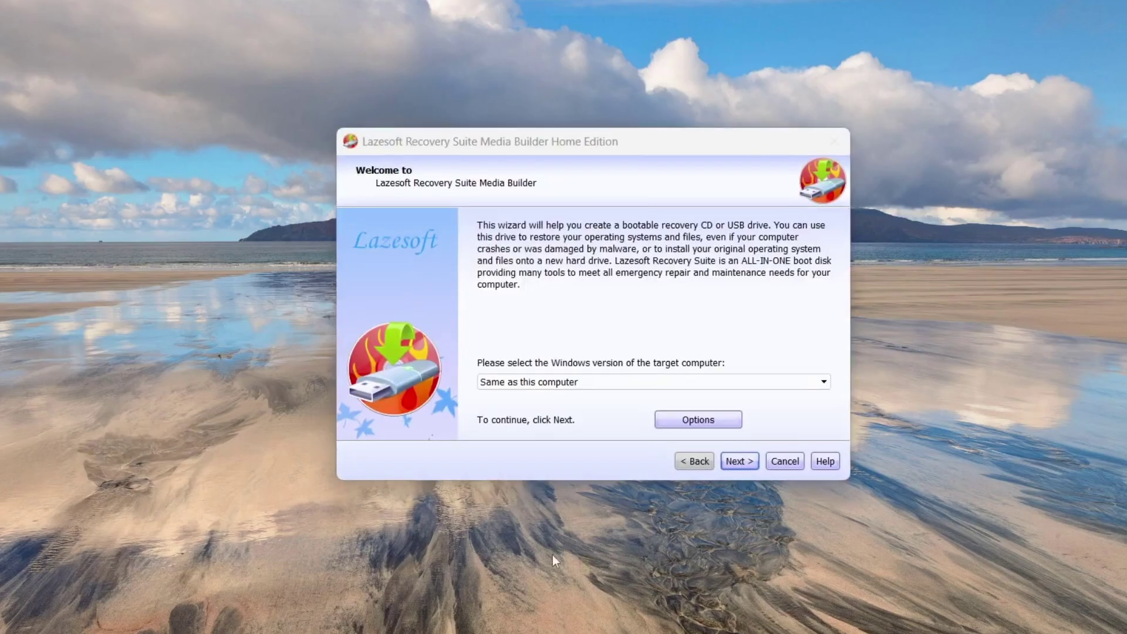
click(624, 386)
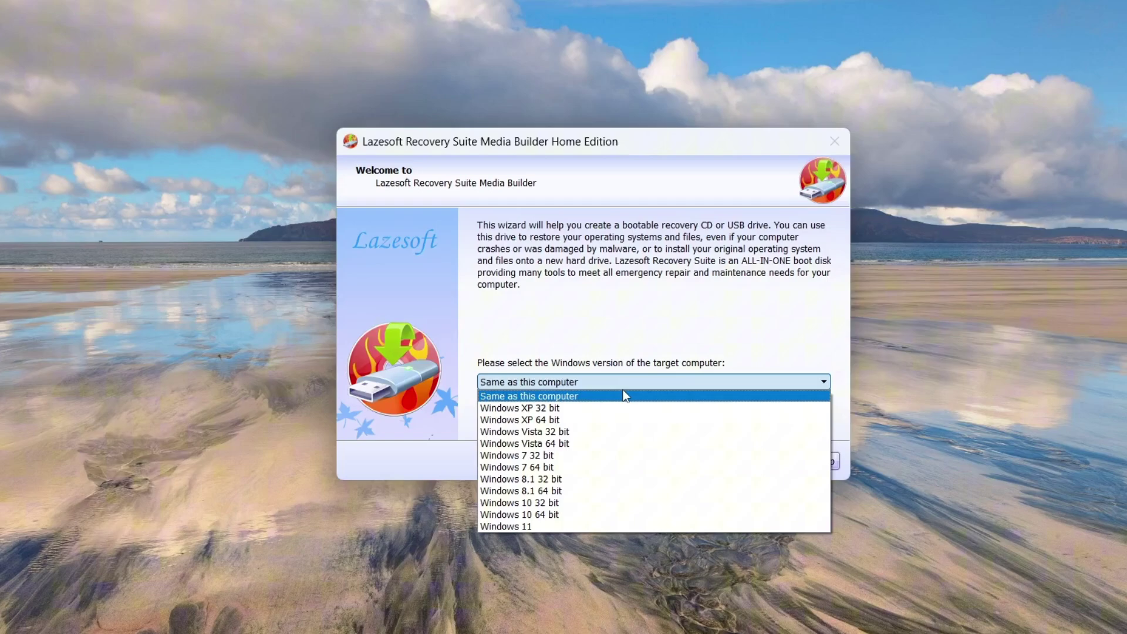
click(606, 525)
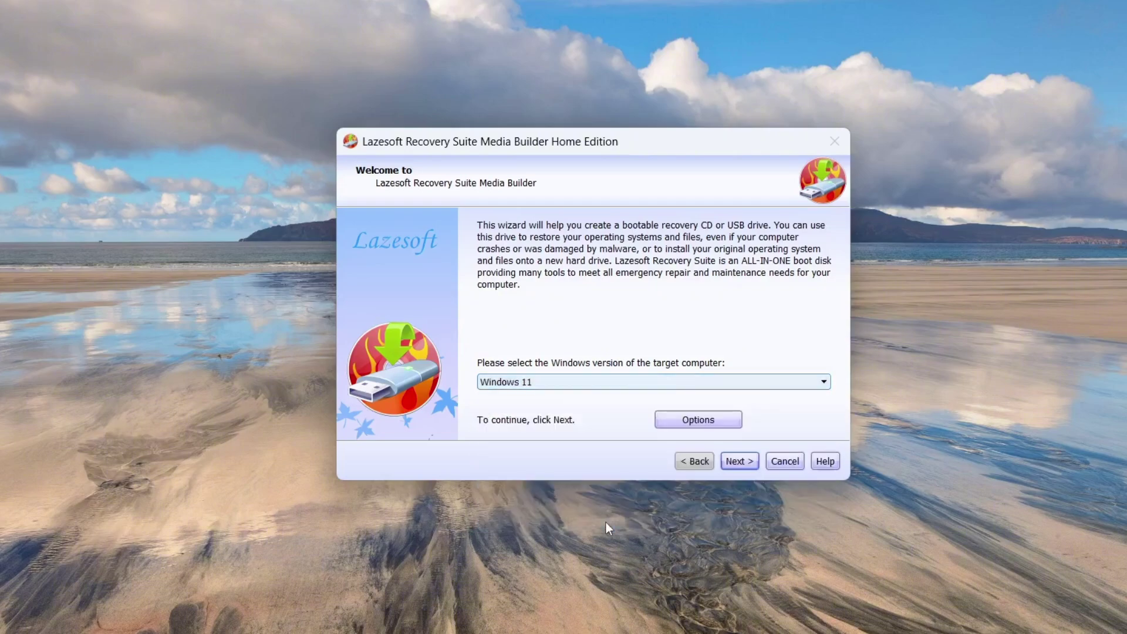
click(727, 462)
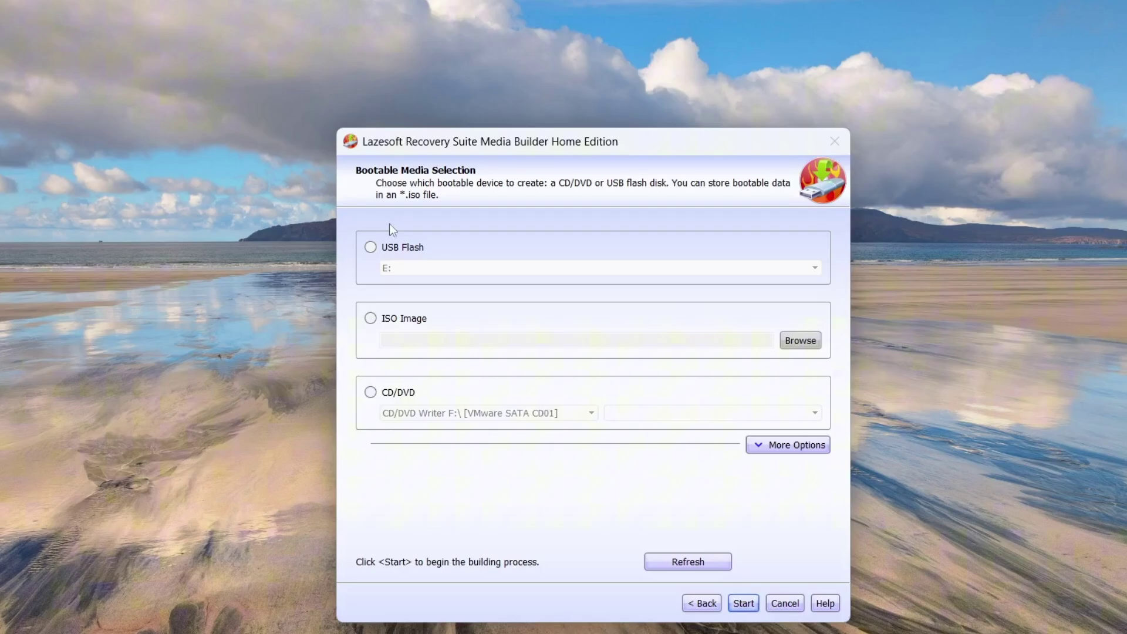
Create the bootable recovery media on USB flash drive E:, allowing the drive to be formatted, and finish the wizard
click(370, 247)
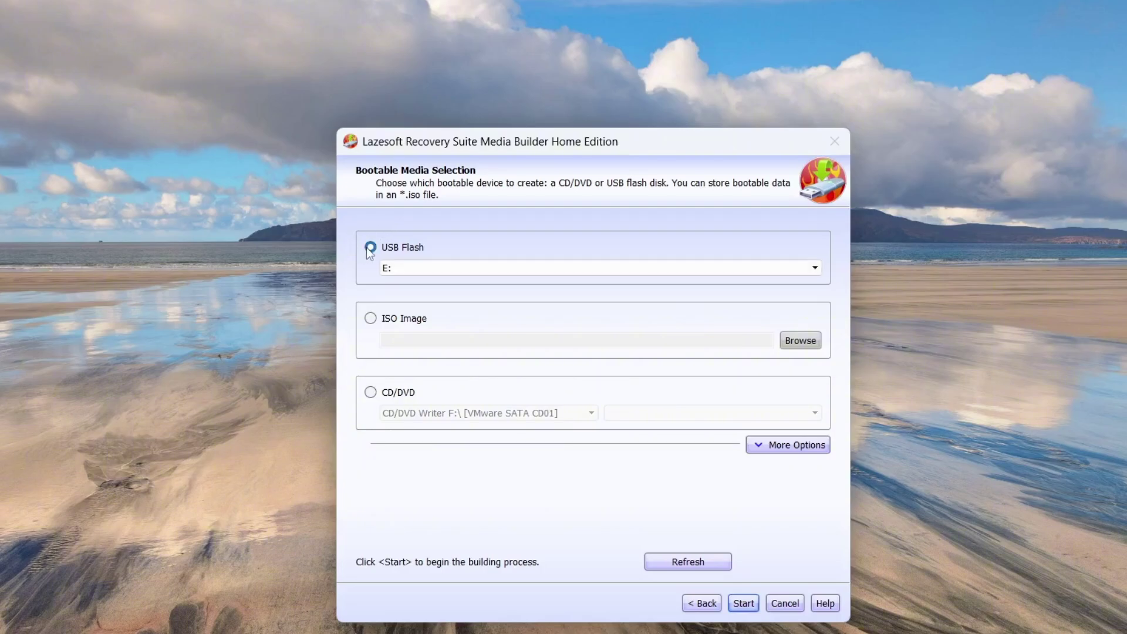
click(432, 271)
click(432, 271)
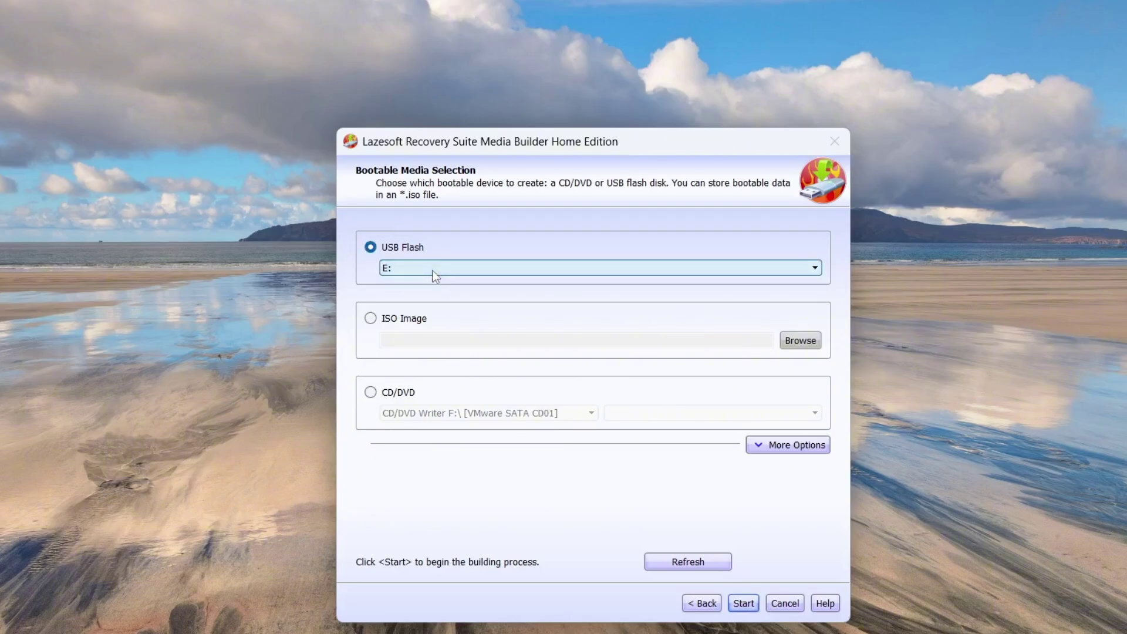
click(744, 605)
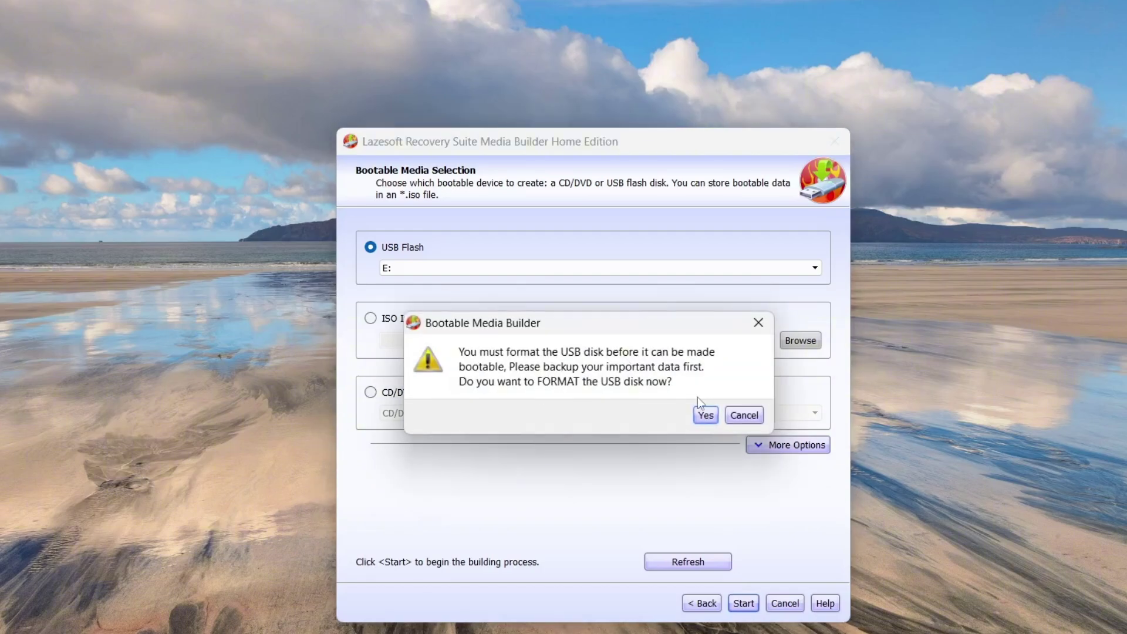
click(705, 416)
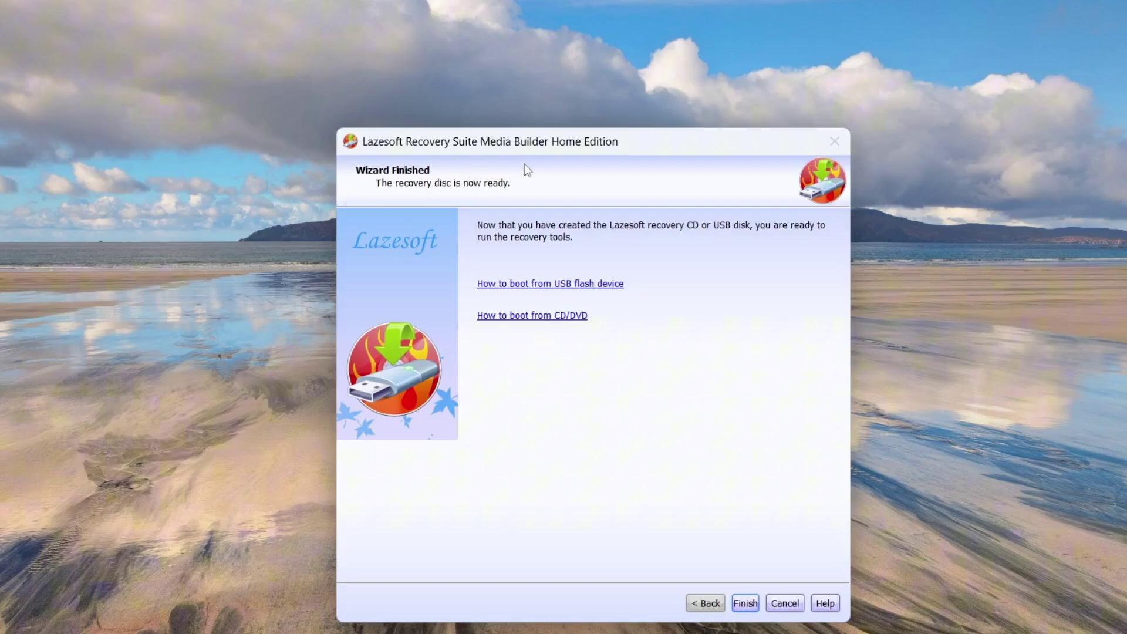
click(744, 604)
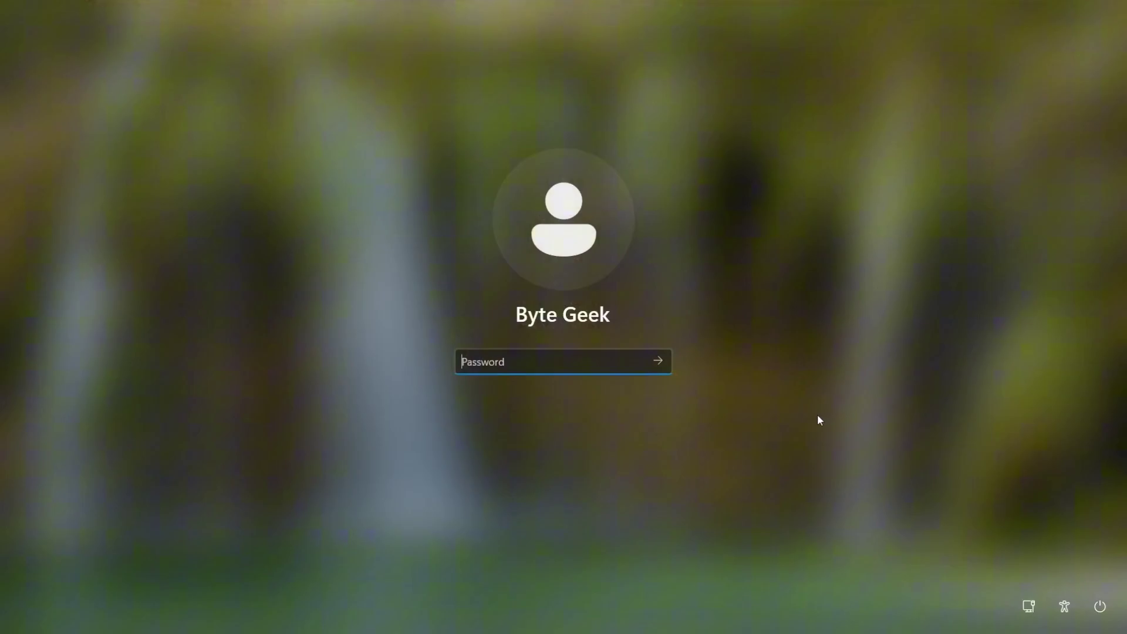
Restart the locked computer from the sign-in screen and select EFI USB Device in the Boot Manager
click(1100, 606)
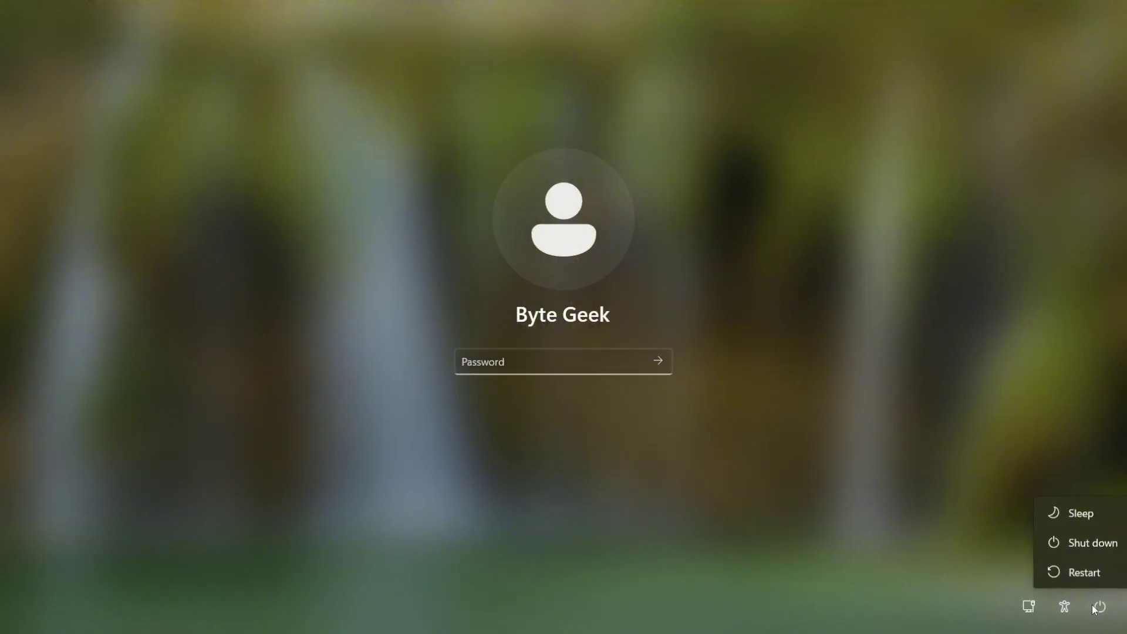
click(1083, 572)
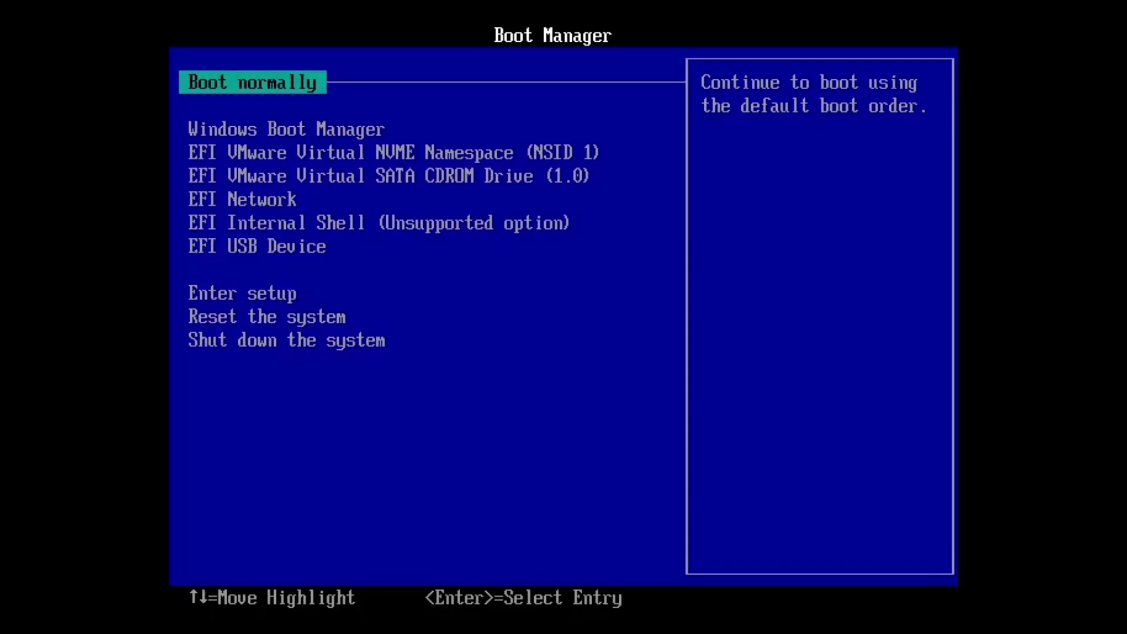
key(Down)
key(Down)
key(Down)
key(Down)
key(Down)
key(Down)
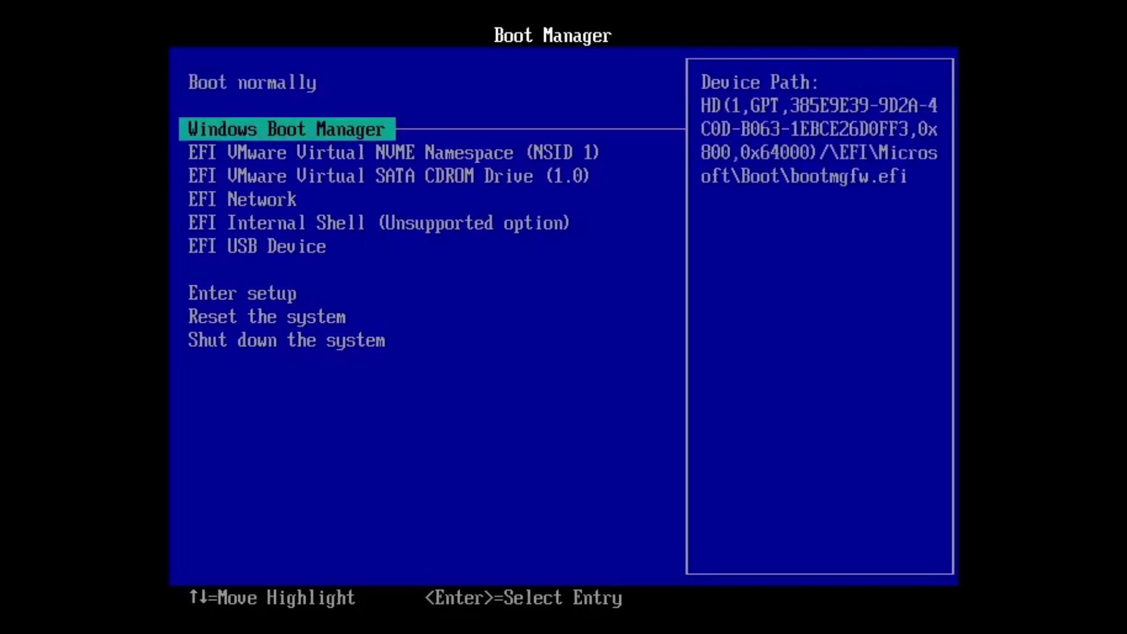
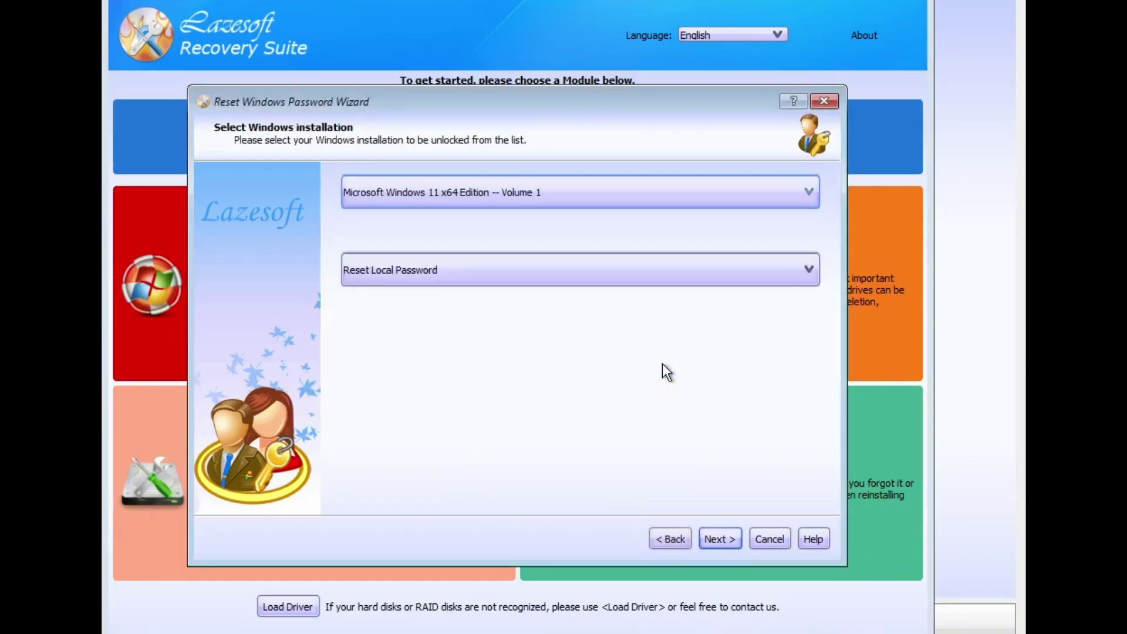
Reset the local account password on the Microsoft Windows 11 x64 Edition installation and reboot to the Windows sign-in screen
click(456, 200)
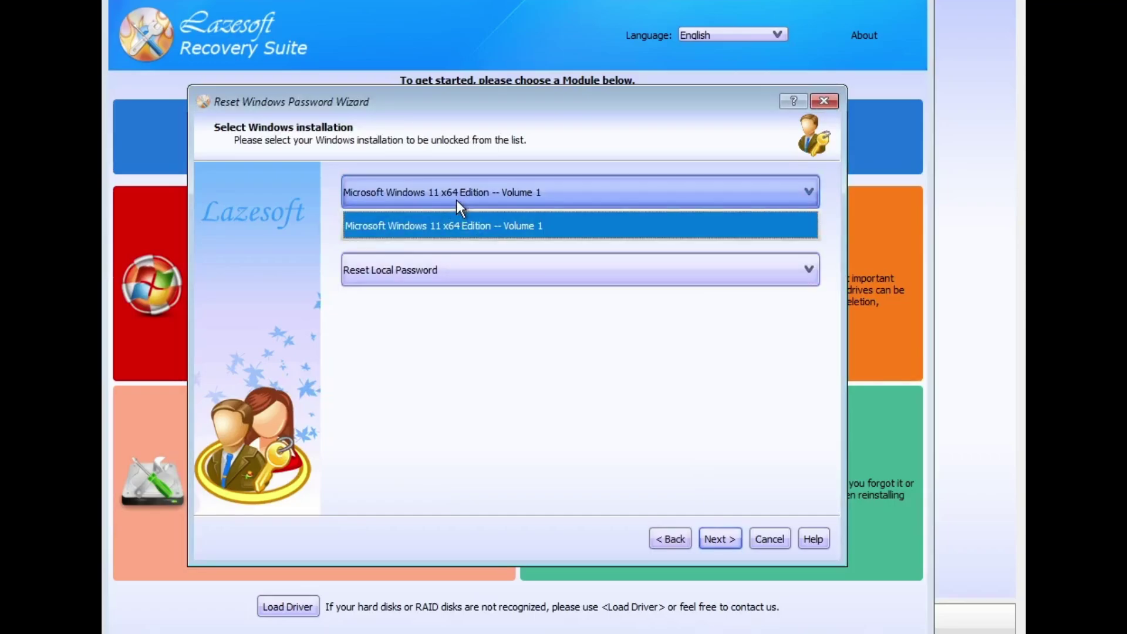
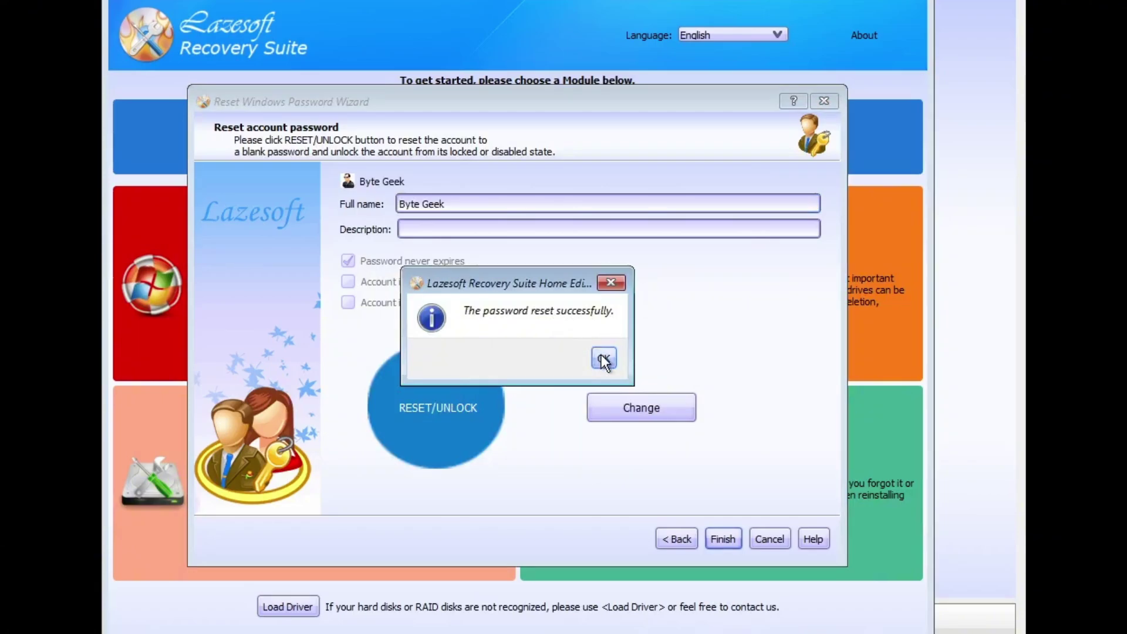
click(603, 359)
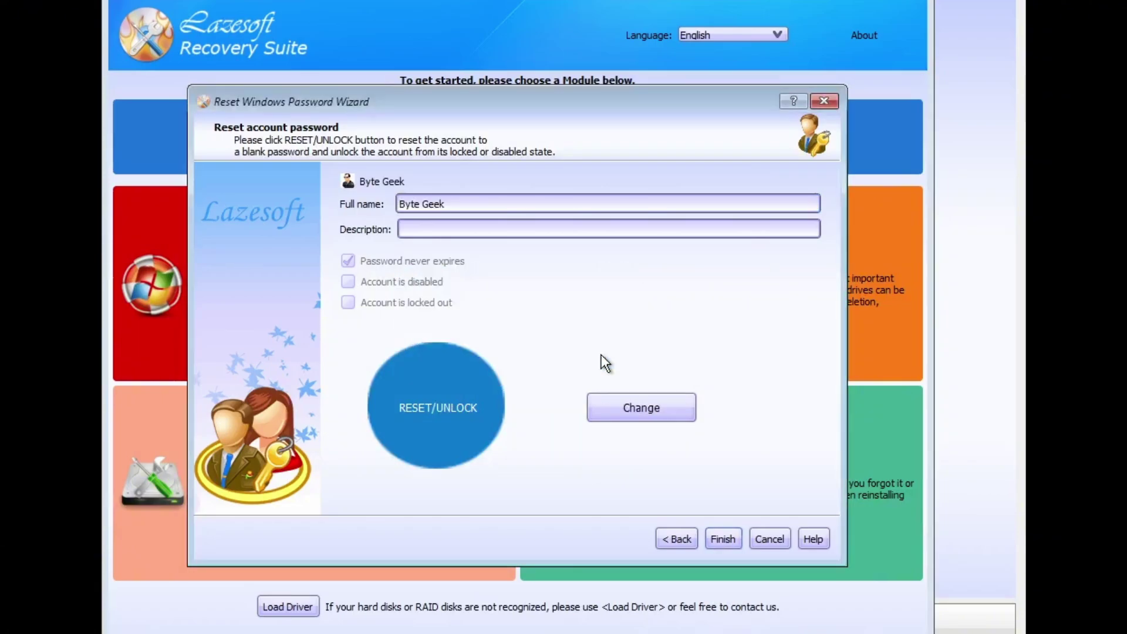
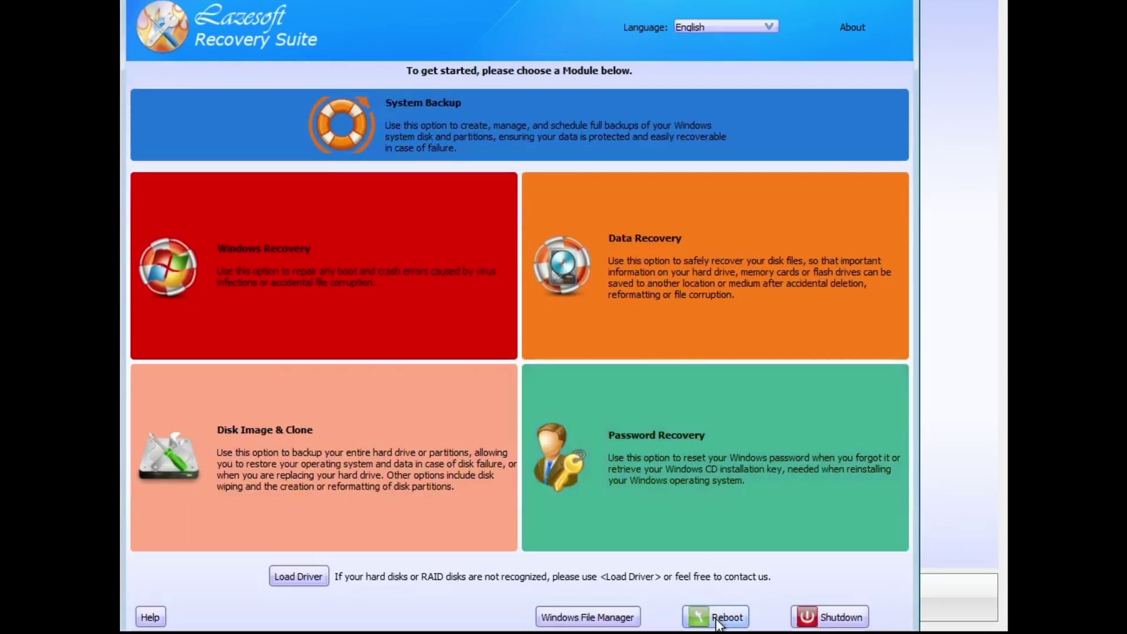
click(717, 617)
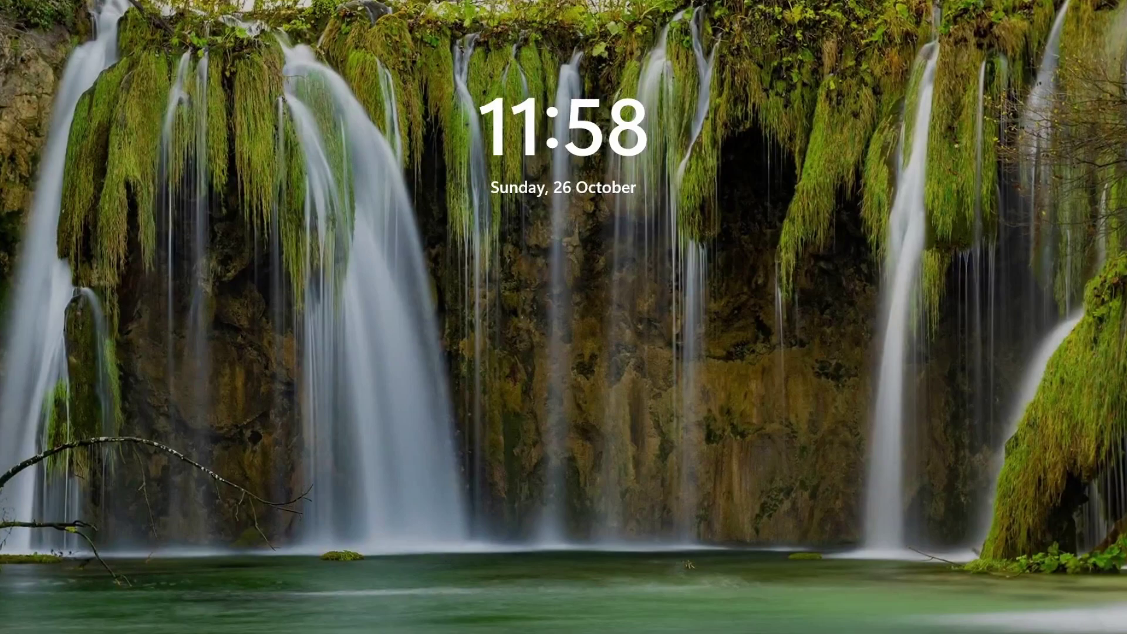
click(679, 562)
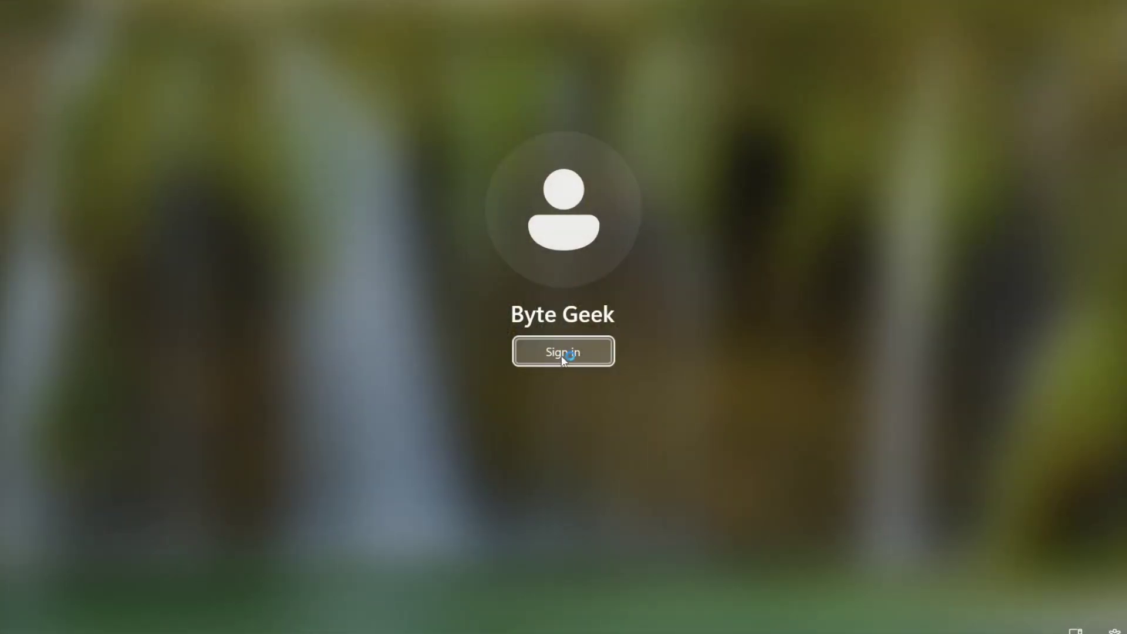